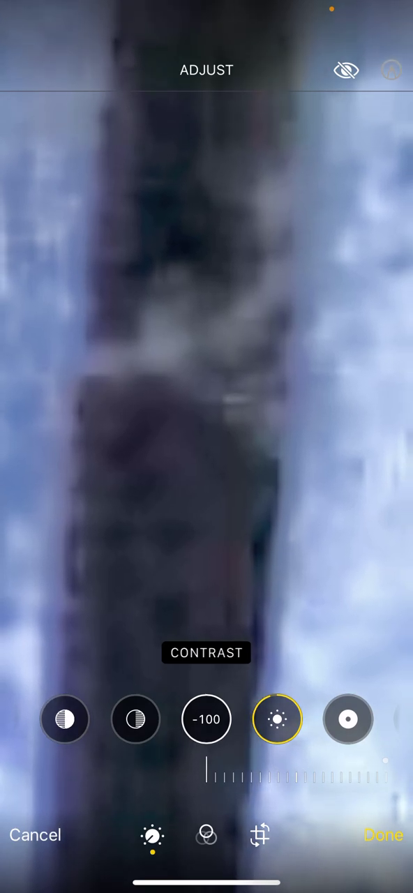
Zoom out on the tree photo and set Brilliance to about 56
{"action": "left_click_drag", "start_coordinate": [207, 419], "coordinate": [195, 447]}
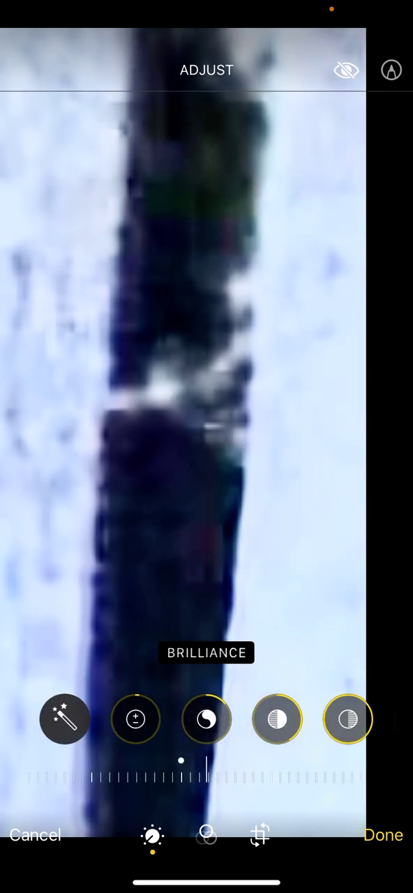
{"action": "mouse_move", "coordinate": [251, 775]}
{"action": "left_mouse_down"}
{"action": "mouse_move", "coordinate": [164, 774]}
{"action": "mouse_move", "coordinate": [171, 775]}
{"action": "left_mouse_up"}
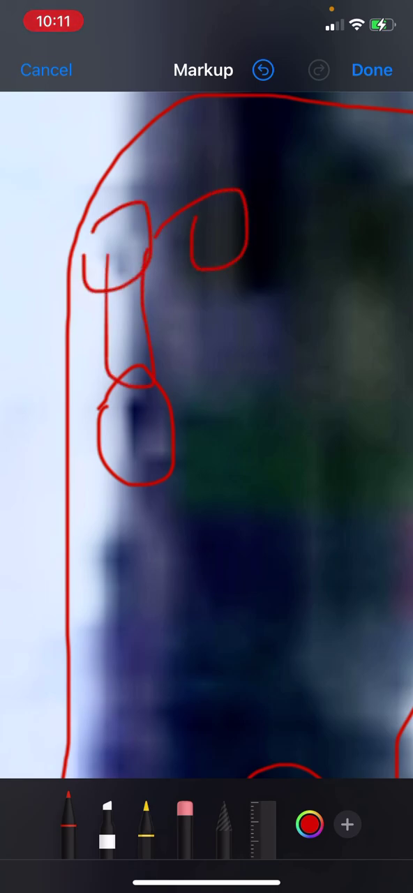
{"action": "scroll", "coordinate": [207, 432], "scroll_direction": "down", "scroll_amount": 5}
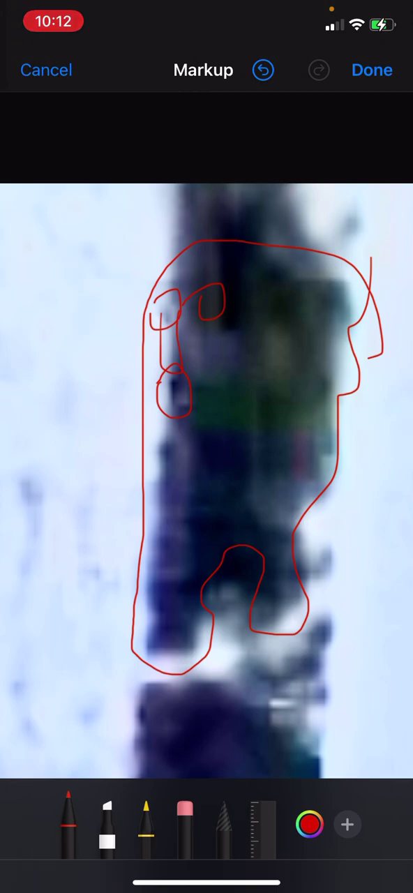
Undo the red eye loops and nose line drawn on the figure's face
{"action": "left_click", "coordinate": [263, 69]}
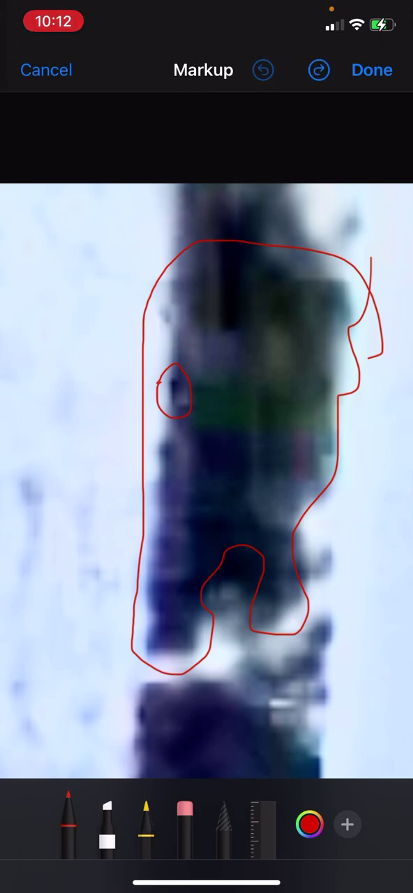